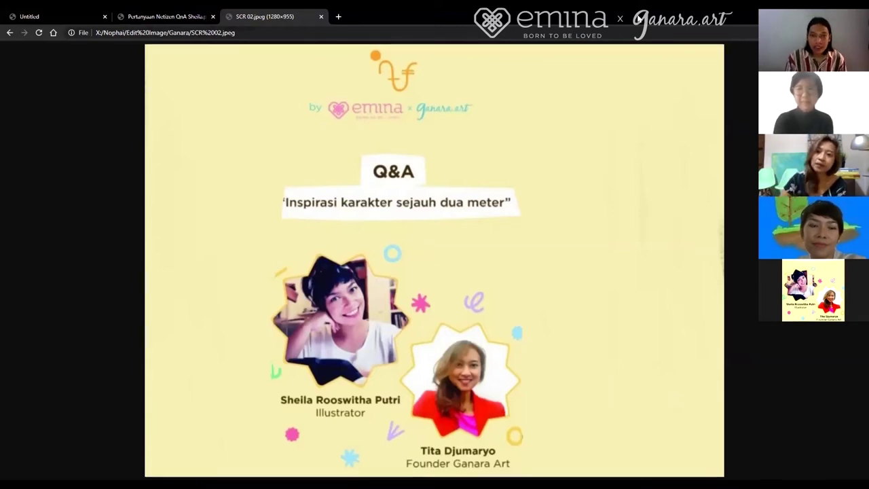
- Switch to the 'Pertanyaan Netizen' PDF tab
{"action": "left_click", "coordinate": [177, 15]}
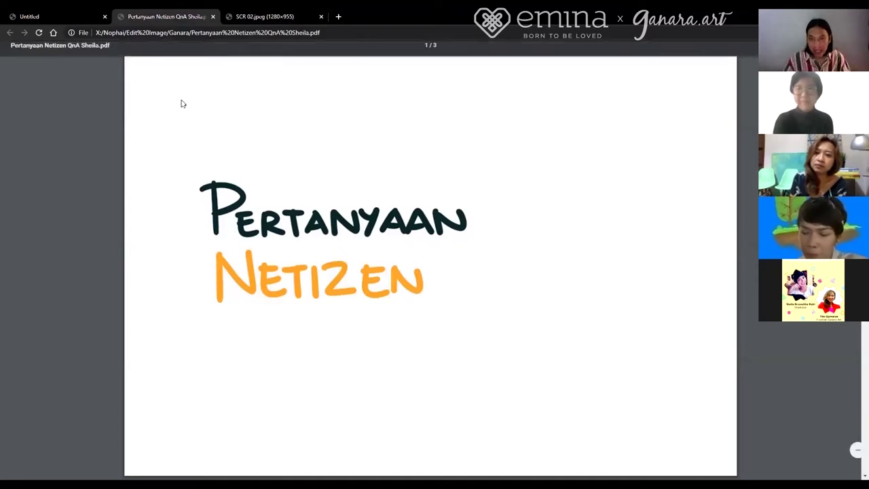
{"action": "mouse_move", "coordinate": [161, 79]}
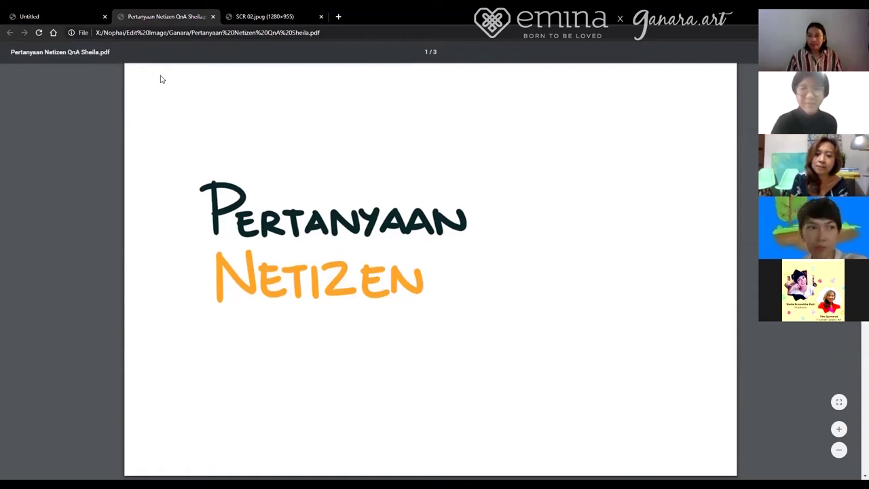
- Go to PDF page 2, 'Benda di dekatku adalah', with five audience answers
{"action": "key", "text": "Right"}
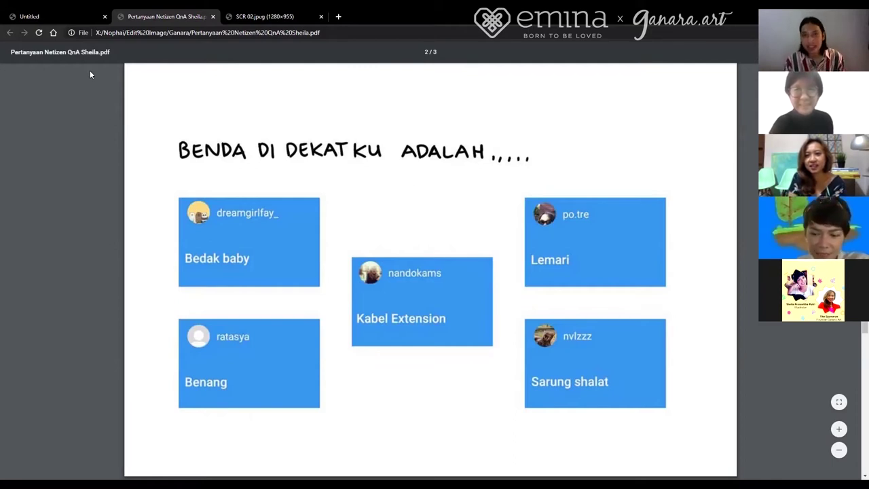
- Go to PDF page 3, 'Tips kreatif untuk membuat ilustrasi sehari-hari?', with three questions
{"action": "key", "text": "Right"}
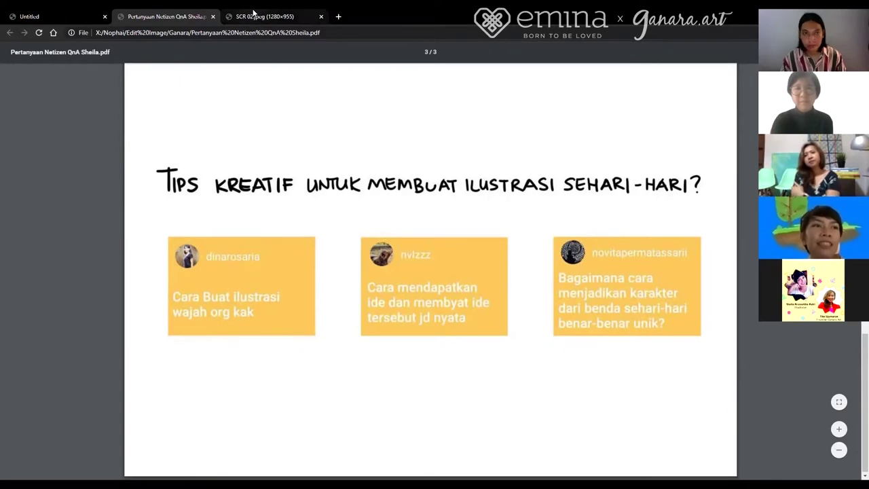
- Return to the SCR 02.jpeg tab with the 'Inspirasi karakter sejauh dua meter' poster
{"action": "left_click", "coordinate": [253, 12]}
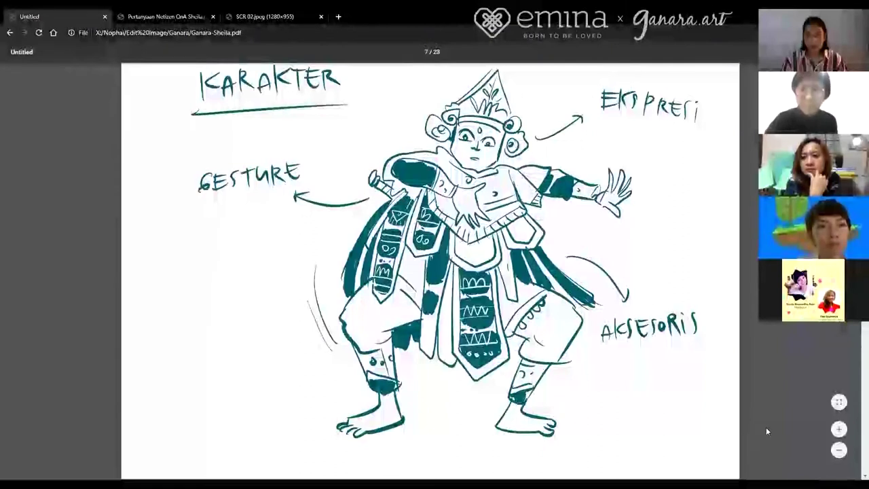
{"action": "key", "text": "Right"}
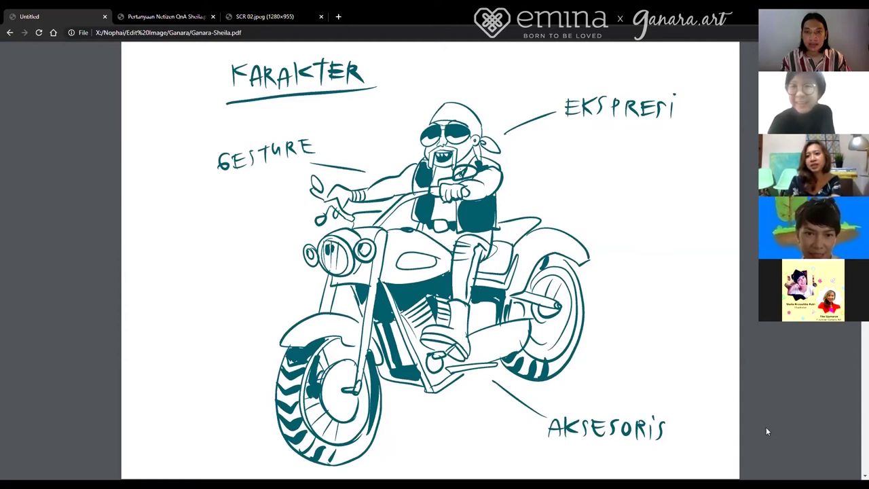
- Go to the next PDF page: grey blob, downward triangle and tall rectangle
{"action": "key", "text": "Right"}
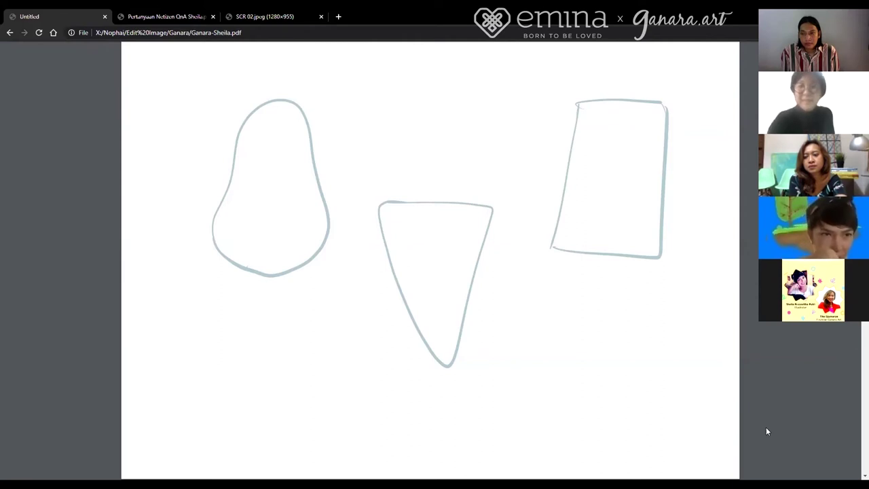
- Show the cartoon faces on the grey shapes, then the red circle, triangle and rectangle page
{"action": "key", "text": "Right"}
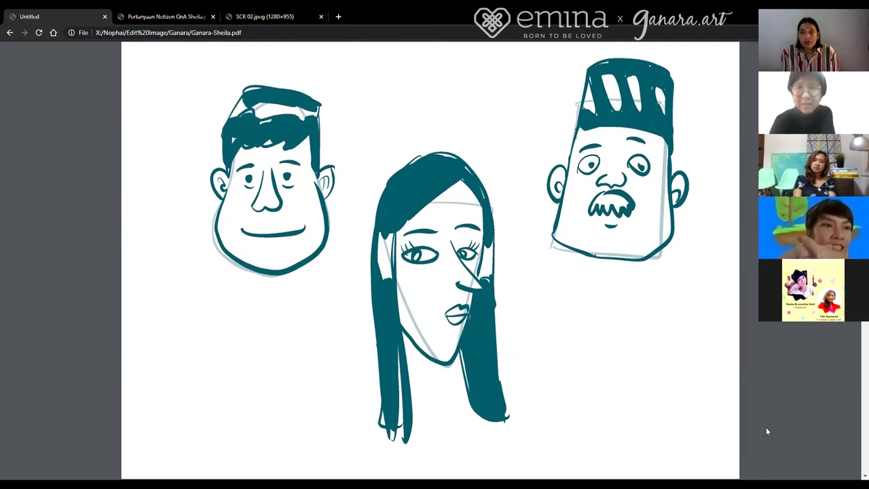
{"action": "key", "text": "Right"}
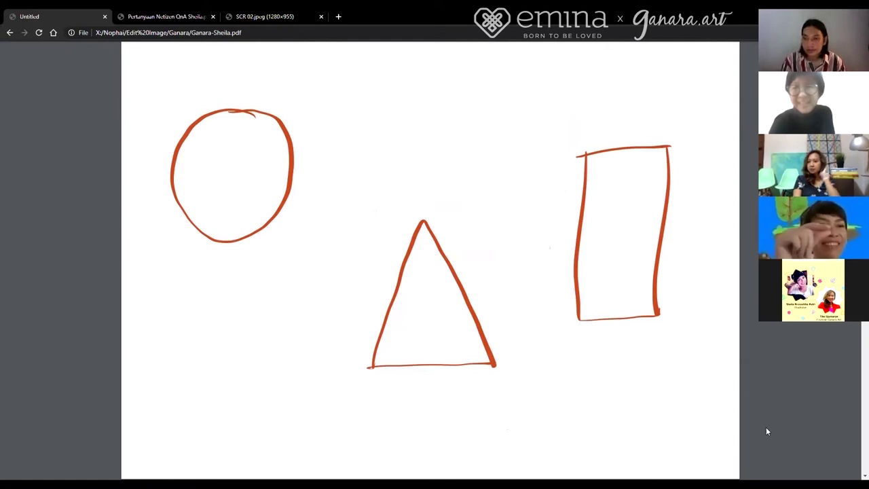
- Show the red shapes redrawn as a girl's head, a star creature and a waving man
{"action": "key", "text": "Right"}
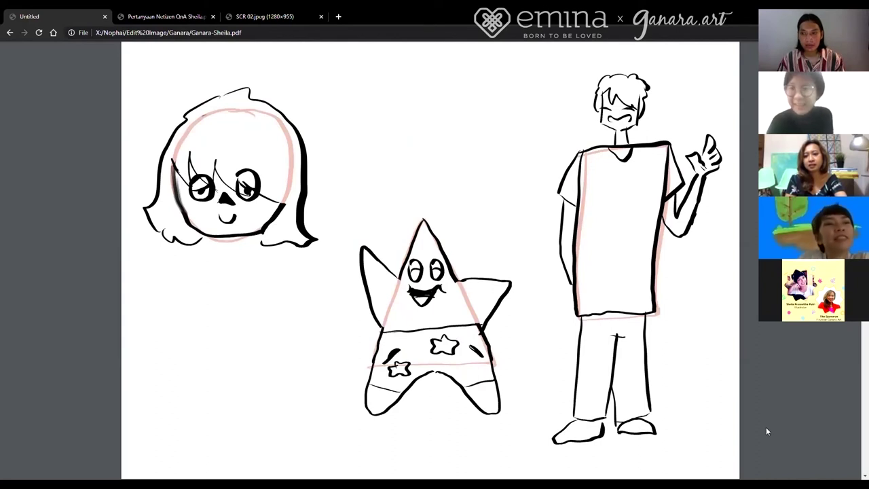
- Go to the page of grey sketches: two stacked ovals, a narrow wedge and a guitar
{"action": "key", "text": "Right"}
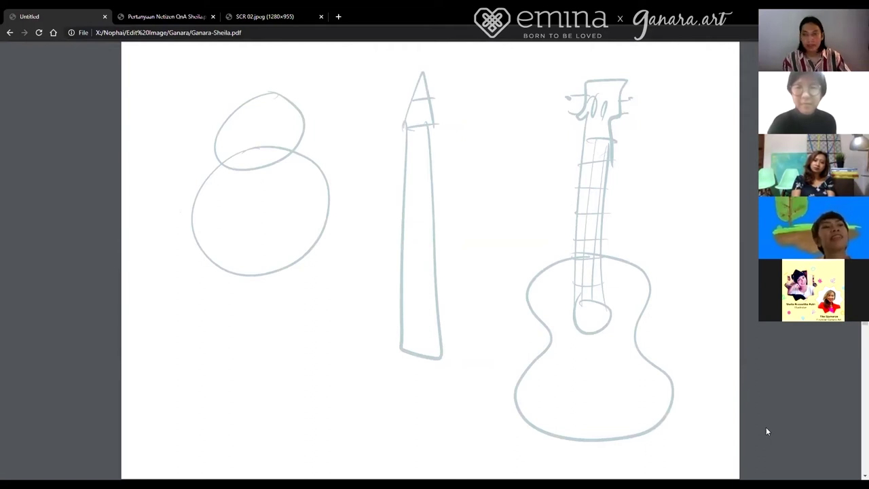
- Show the teal characters over the ovals, wedge and guitar, then their finished line art
{"action": "key", "text": "Right"}
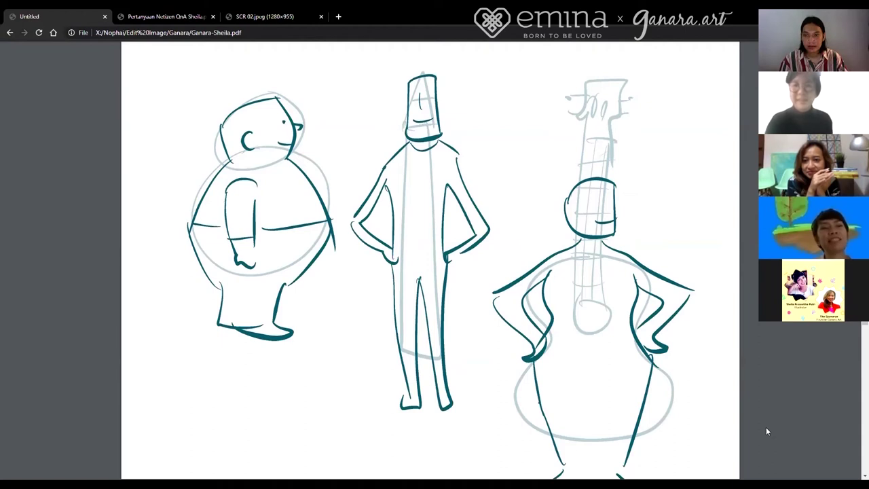
{"action": "key", "text": "Right"}
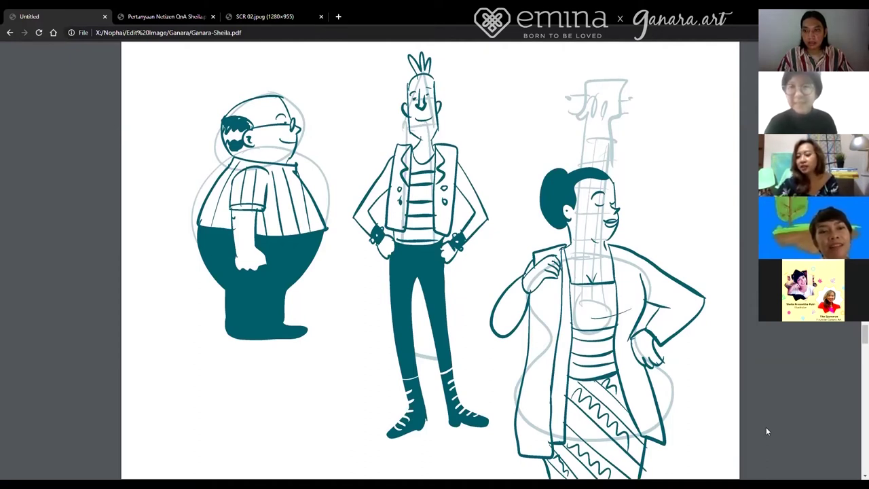
- Advance the PDF to the next page, the labelled Kamar Tidur bedroom sketch
{"action": "key", "text": "Right"}
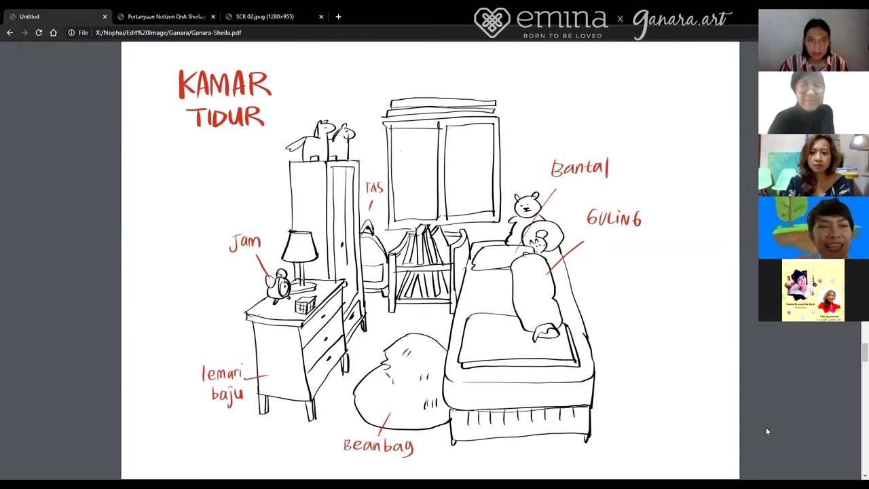
- Go to the next PDF page showing Baymax, Cogsworth and Tas Dora characters
{"action": "key", "text": "Right"}
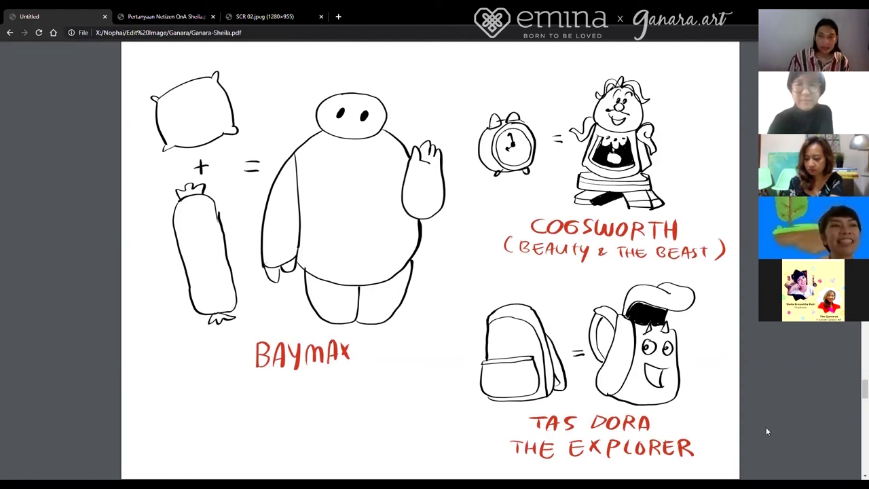
- Advance the PDF one page to the labelled Dapur kitchen sketch
{"action": "key", "text": "Right"}
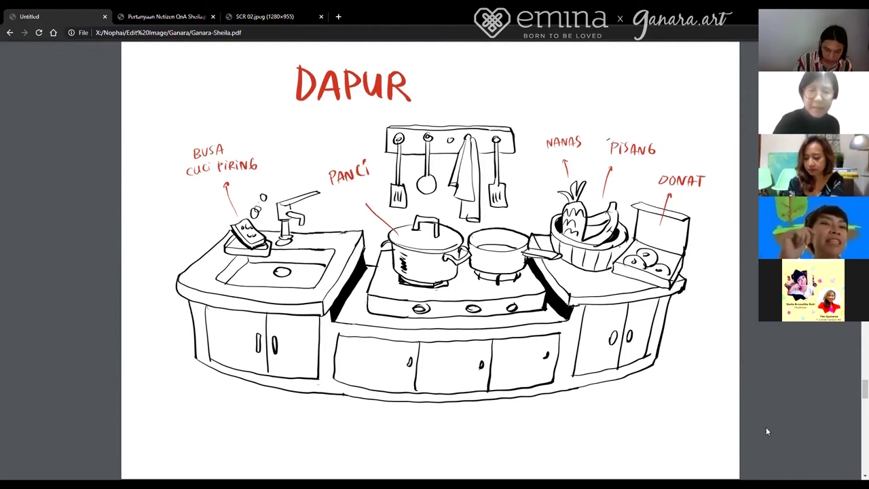
- Go to the next page of SpongeBob and Gumball characters made from kitchen items
{"action": "key", "text": "Right"}
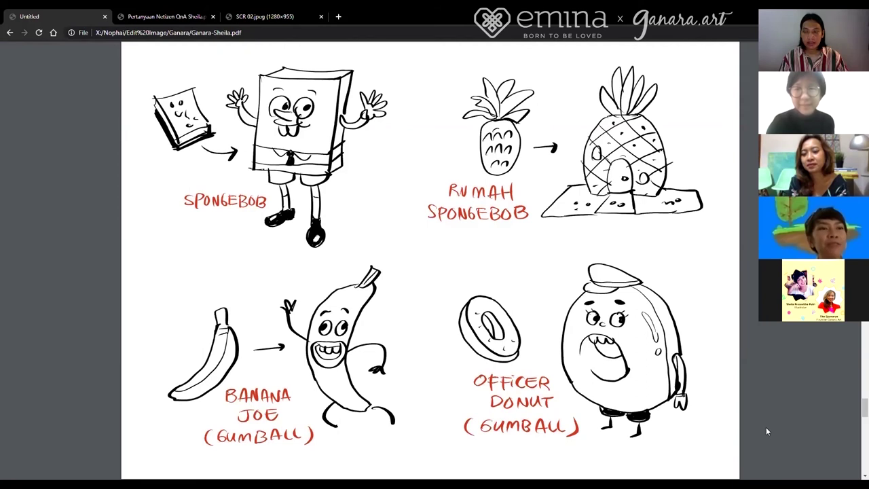
- Advance the PDF to the next page, the Kamar Mandi bathroom sketch
{"action": "key", "text": "Right"}
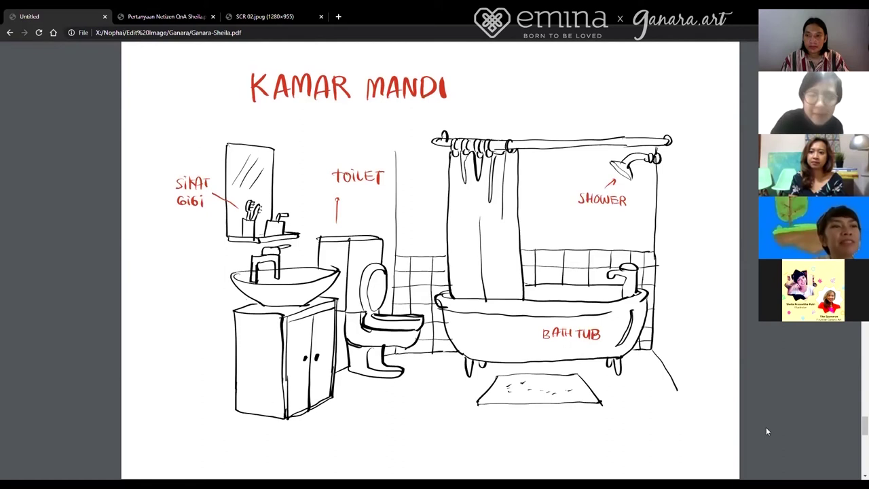
- Go to the next page of bathroom-object characters like Rubber Ducky and Poop Emoji
{"action": "key", "text": "Right"}
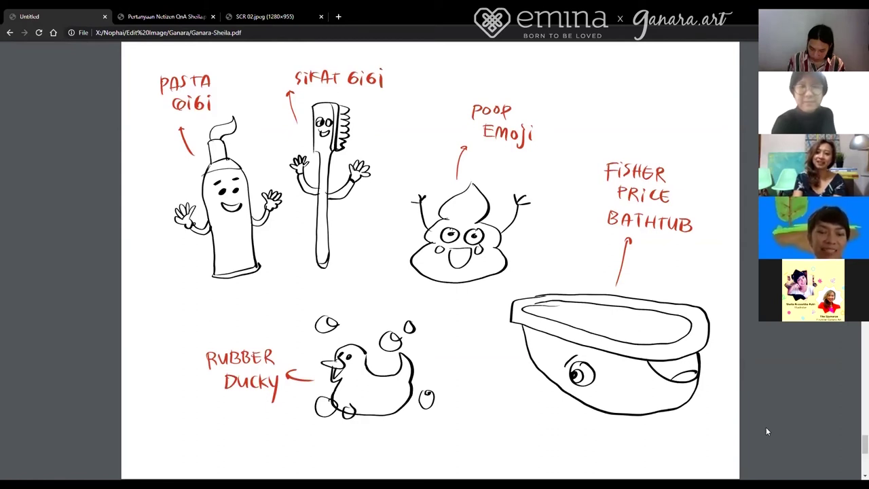
- Advance the PDF to its final page 23/23, the CHALLENGE slide
{"action": "key", "text": "Right"}
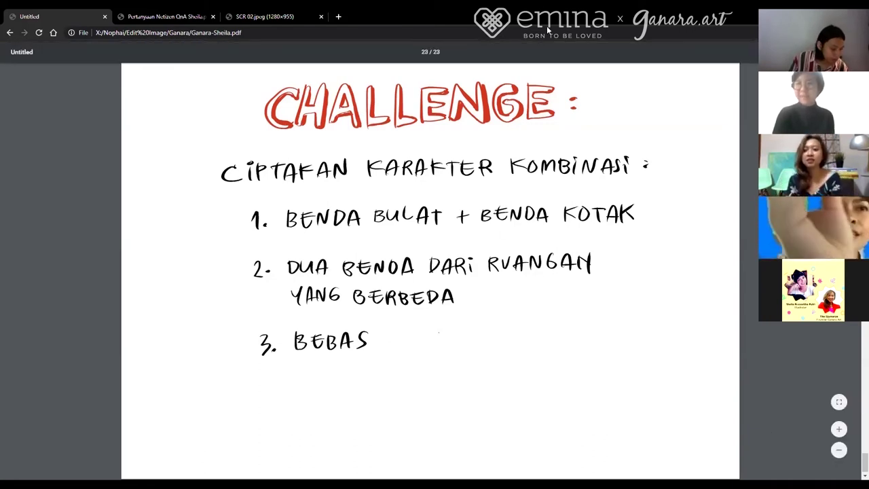
- Switch with Ctrl+3 to the tab holding the SCR 02.jpeg image
{"action": "key", "text": "ctrl+3"}
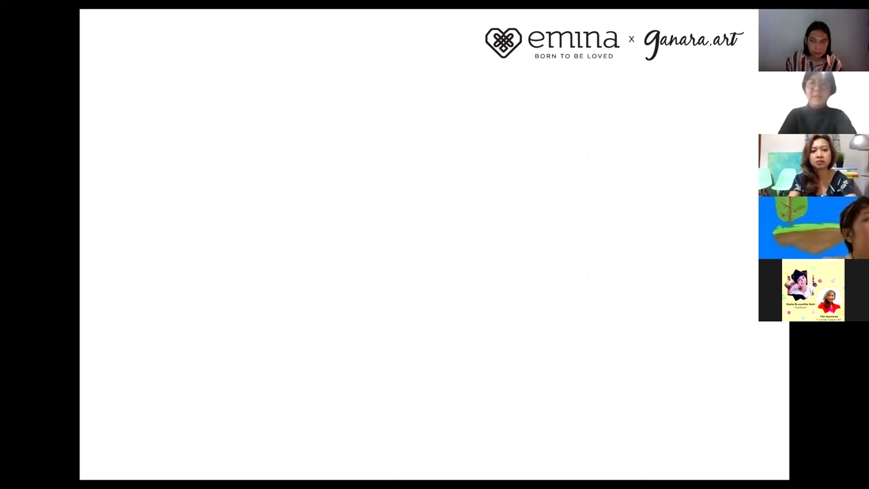
- Sketch a scissors handle, a pleated skirt and an equals sign, then start the combined figure
{"action": "mouse_move", "coordinate": [249, 218]}
{"action": "left_mouse_down"}
{"action": "mouse_move", "coordinate": [235, 141]}
{"action": "mouse_move", "coordinate": [262, 204]}
{"action": "mouse_move", "coordinate": [228, 169]}
{"action": "mouse_move", "coordinate": [250, 222]}
{"action": "mouse_move", "coordinate": [305, 141]}
{"action": "mouse_move", "coordinate": [257, 219]}
{"action": "mouse_move", "coordinate": [307, 161]}
{"action": "mouse_move", "coordinate": [279, 196]}
{"action": "mouse_move", "coordinate": [232, 299]}
{"action": "mouse_move", "coordinate": [251, 226]}
{"action": "mouse_move", "coordinate": [260, 293]}
{"action": "mouse_move", "coordinate": [269, 220]}
{"action": "left_mouse_up"}
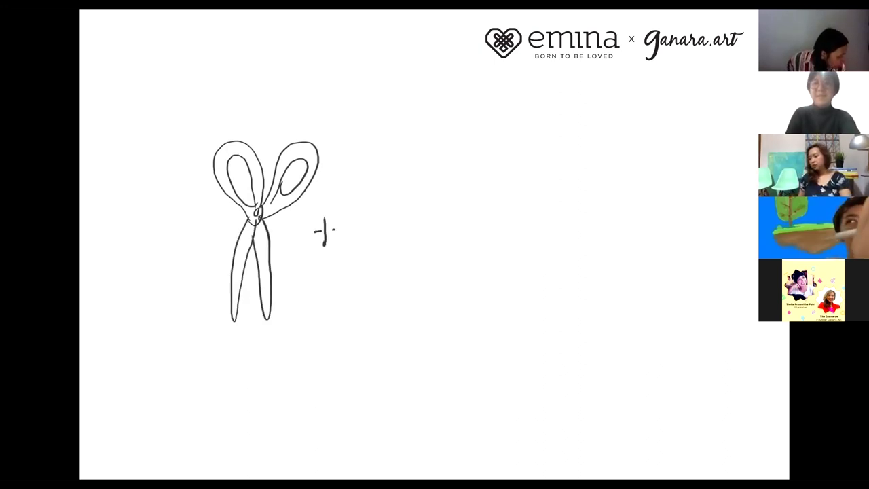
{"action": "mouse_move", "coordinate": [372, 204]}
{"action": "left_mouse_down"}
{"action": "mouse_move", "coordinate": [423, 189]}
{"action": "mouse_move", "coordinate": [375, 270]}
{"action": "mouse_move", "coordinate": [396, 215]}
{"action": "mouse_move", "coordinate": [423, 209]}
{"action": "mouse_move", "coordinate": [434, 272]}
{"action": "left_mouse_up"}
{"action": "left_click_drag", "start_coordinate": [426, 206], "coordinate": [454, 263]}
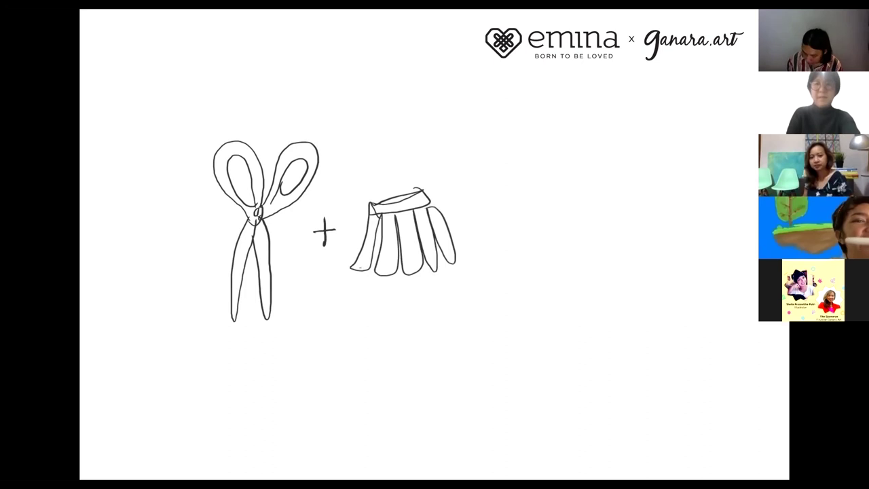
{"action": "mouse_move", "coordinate": [481, 215]}
{"action": "left_mouse_down"}
{"action": "mouse_move", "coordinate": [502, 208]}
{"action": "mouse_move", "coordinate": [506, 218]}
{"action": "left_mouse_up"}
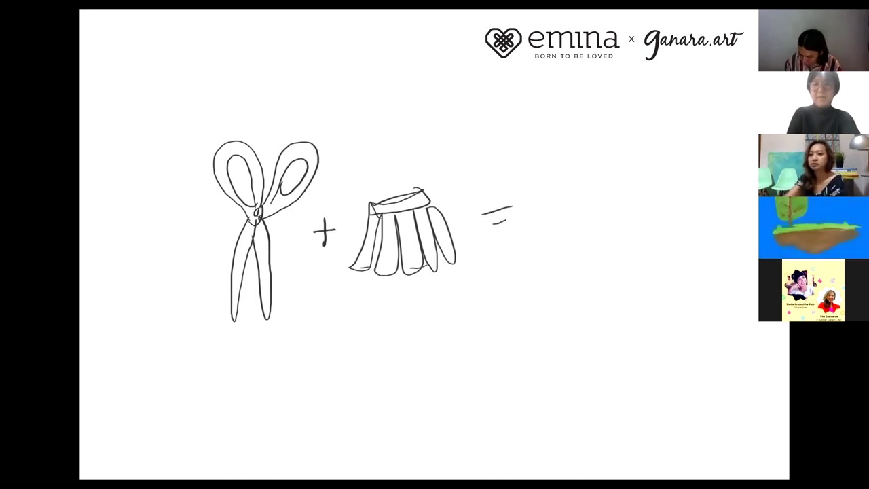
{"action": "mouse_move", "coordinate": [611, 118]}
{"action": "left_mouse_down"}
{"action": "mouse_move", "coordinate": [583, 210]}
{"action": "mouse_move", "coordinate": [615, 118]}
{"action": "left_mouse_up"}
{"action": "mouse_move", "coordinate": [591, 204]}
{"action": "left_mouse_down"}
{"action": "mouse_move", "coordinate": [586, 221]}
{"action": "mouse_move", "coordinate": [618, 157]}
{"action": "mouse_move", "coordinate": [625, 187]}
{"action": "mouse_move", "coordinate": [549, 278]}
{"action": "mouse_move", "coordinate": [589, 231]}
{"action": "mouse_move", "coordinate": [620, 238]}
{"action": "left_mouse_up"}
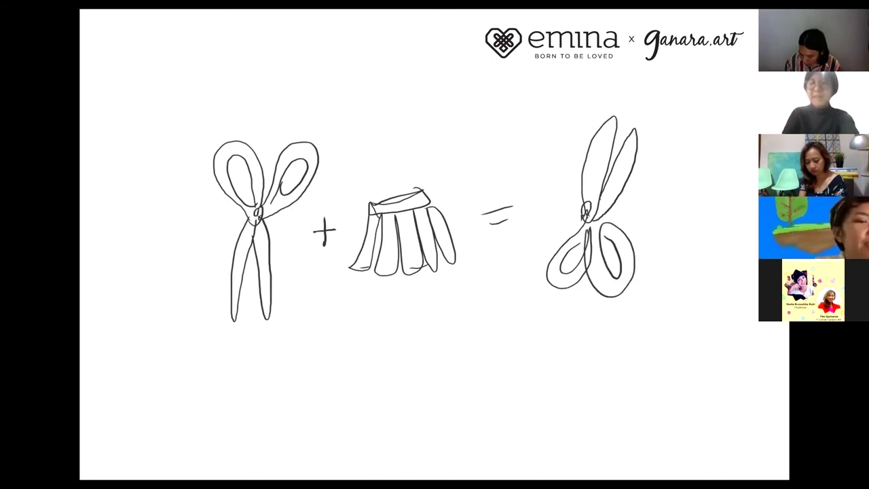
- Erase the old scissors and redraw them wearing a flared skirt with two blades
{"action": "mouse_move", "coordinate": [563, 261]}
{"action": "left_mouse_down"}
{"action": "mouse_move", "coordinate": [582, 203]}
{"action": "mouse_move", "coordinate": [615, 149]}
{"action": "left_mouse_up"}
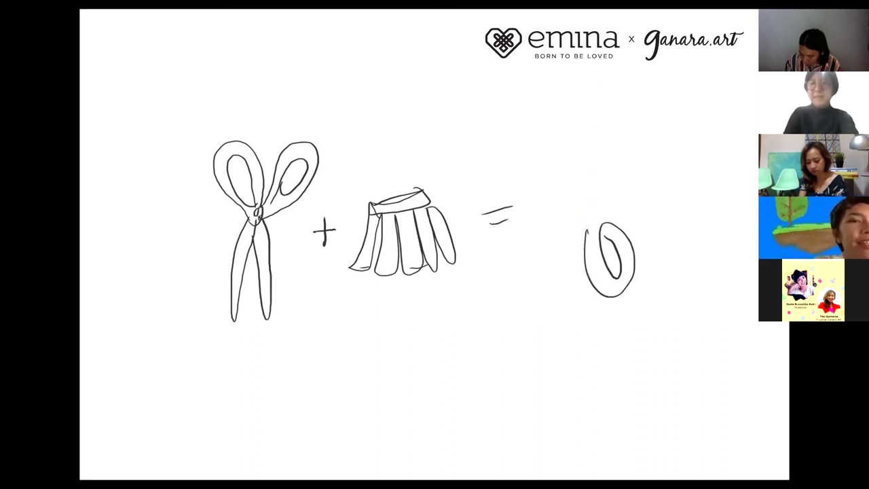
{"action": "mouse_move", "coordinate": [564, 204]}
{"action": "left_mouse_down"}
{"action": "mouse_move", "coordinate": [612, 196]}
{"action": "mouse_move", "coordinate": [547, 227]}
{"action": "left_mouse_up"}
{"action": "mouse_move", "coordinate": [611, 197]}
{"action": "left_mouse_down"}
{"action": "mouse_move", "coordinate": [644, 218]}
{"action": "mouse_move", "coordinate": [535, 234]}
{"action": "mouse_move", "coordinate": [543, 278]}
{"action": "mouse_move", "coordinate": [609, 198]}
{"action": "mouse_move", "coordinate": [562, 237]}
{"action": "left_mouse_up"}
{"action": "left_click_drag", "start_coordinate": [595, 205], "coordinate": [588, 237]}
{"action": "mouse_move", "coordinate": [573, 204]}
{"action": "left_mouse_down"}
{"action": "mouse_move", "coordinate": [566, 114]}
{"action": "mouse_move", "coordinate": [590, 202]}
{"action": "mouse_move", "coordinate": [613, 107]}
{"action": "mouse_move", "coordinate": [598, 203]}
{"action": "left_mouse_up"}
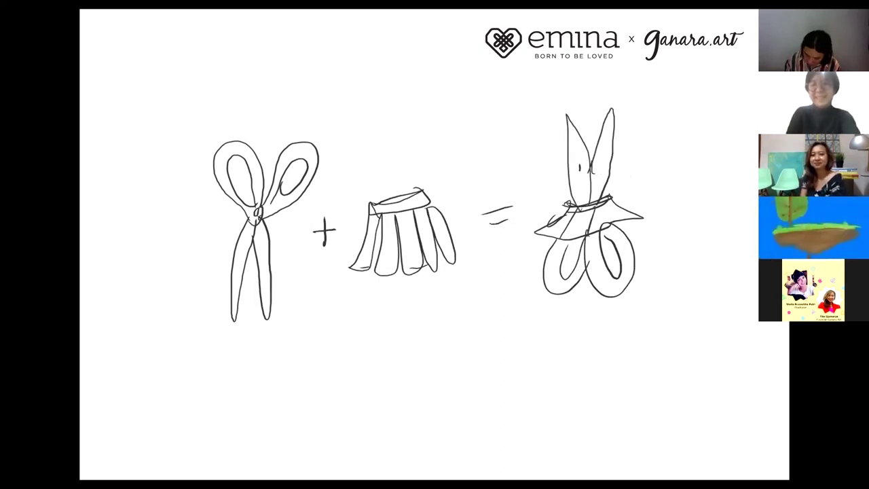
- Give the scissors figure eyes, a smile and two arms
{"action": "mouse_move", "coordinate": [596, 164]}
{"action": "left_mouse_down"}
{"action": "mouse_move", "coordinate": [589, 183]}
{"action": "mouse_move", "coordinate": [581, 164]}
{"action": "left_mouse_up"}
{"action": "mouse_move", "coordinate": [567, 198]}
{"action": "left_mouse_down"}
{"action": "mouse_move", "coordinate": [539, 197]}
{"action": "mouse_move", "coordinate": [574, 205]}
{"action": "mouse_move", "coordinate": [528, 197]}
{"action": "left_mouse_up"}
{"action": "left_click_drag", "start_coordinate": [604, 186], "coordinate": [638, 185]}
{"action": "left_click_drag", "start_coordinate": [605, 194], "coordinate": [641, 197]}
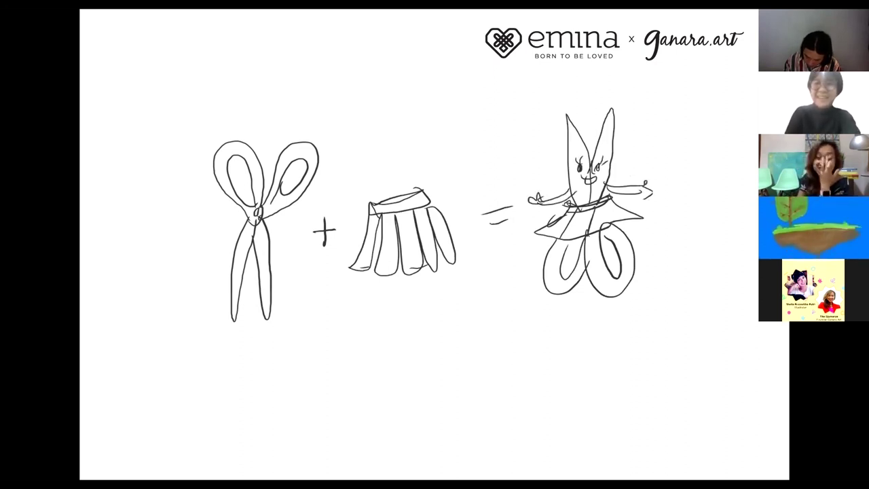
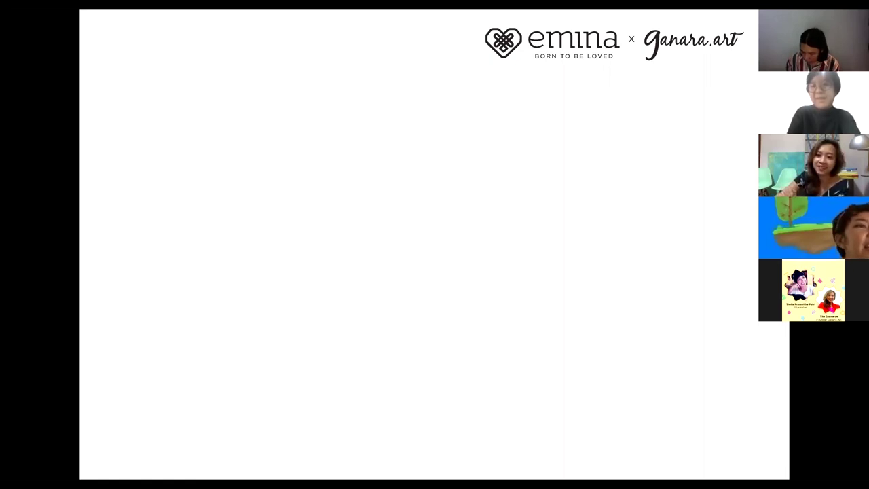
- Sketch a broom with a long handle and fan-shaped bristles, then a pillow outline to the right
{"action": "mouse_move", "coordinate": [215, 94]}
{"action": "left_mouse_down"}
{"action": "mouse_move", "coordinate": [251, 260]}
{"action": "mouse_move", "coordinate": [262, 239]}
{"action": "mouse_move", "coordinate": [271, 269]}
{"action": "mouse_move", "coordinate": [241, 301]}
{"action": "left_mouse_up"}
{"action": "mouse_move", "coordinate": [253, 271]}
{"action": "left_mouse_down"}
{"action": "mouse_move", "coordinate": [241, 304]}
{"action": "mouse_move", "coordinate": [248, 363]}
{"action": "left_mouse_up"}
{"action": "mouse_move", "coordinate": [255, 310]}
{"action": "left_mouse_down"}
{"action": "mouse_move", "coordinate": [258, 362]}
{"action": "mouse_move", "coordinate": [309, 346]}
{"action": "left_mouse_up"}
{"action": "left_click_drag", "start_coordinate": [292, 302], "coordinate": [322, 336]}
{"action": "left_click_drag", "start_coordinate": [292, 285], "coordinate": [258, 363]}
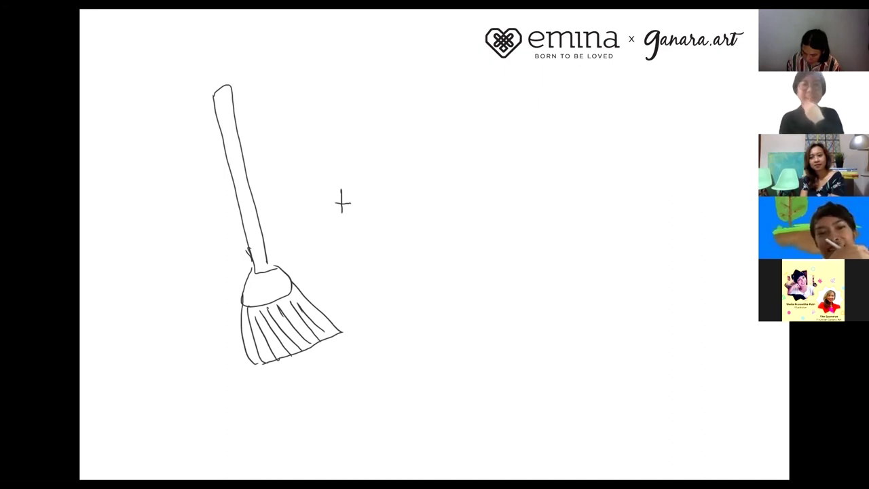
{"action": "mouse_move", "coordinate": [428, 155]}
{"action": "left_mouse_down"}
{"action": "mouse_move", "coordinate": [383, 236]}
{"action": "mouse_move", "coordinate": [441, 303]}
{"action": "mouse_move", "coordinate": [508, 184]}
{"action": "mouse_move", "coordinate": [512, 210]}
{"action": "mouse_move", "coordinate": [449, 306]}
{"action": "left_mouse_up"}
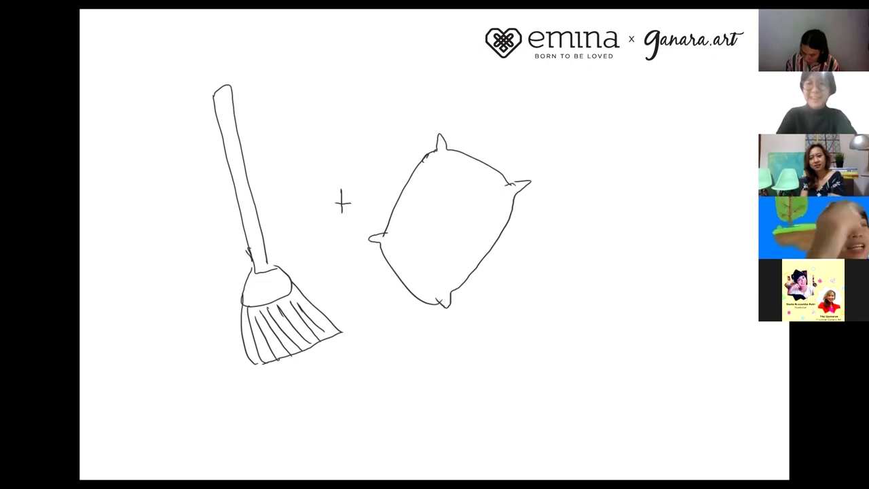
- Draw an equals sign after the pillow and outline a pillow body with corner ears
{"action": "mouse_move", "coordinate": [519, 239]}
{"action": "left_mouse_down"}
{"action": "mouse_move", "coordinate": [534, 237]}
{"action": "mouse_move", "coordinate": [527, 245]}
{"action": "left_mouse_up"}
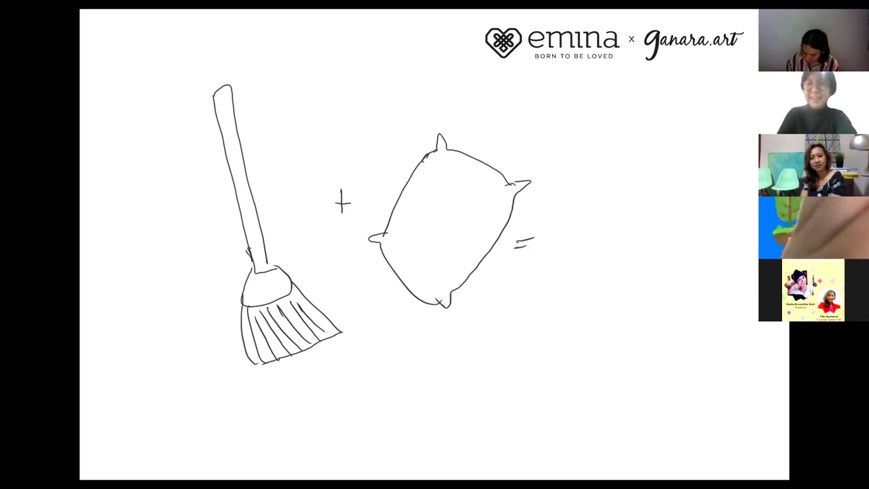
{"action": "mouse_move", "coordinate": [573, 155]}
{"action": "left_mouse_down"}
{"action": "mouse_move", "coordinate": [644, 146]}
{"action": "mouse_move", "coordinate": [585, 149]}
{"action": "mouse_move", "coordinate": [572, 274]}
{"action": "left_mouse_up"}
{"action": "mouse_move", "coordinate": [650, 147]}
{"action": "left_mouse_down"}
{"action": "mouse_move", "coordinate": [670, 196]}
{"action": "mouse_move", "coordinate": [670, 237]}
{"action": "left_mouse_up"}
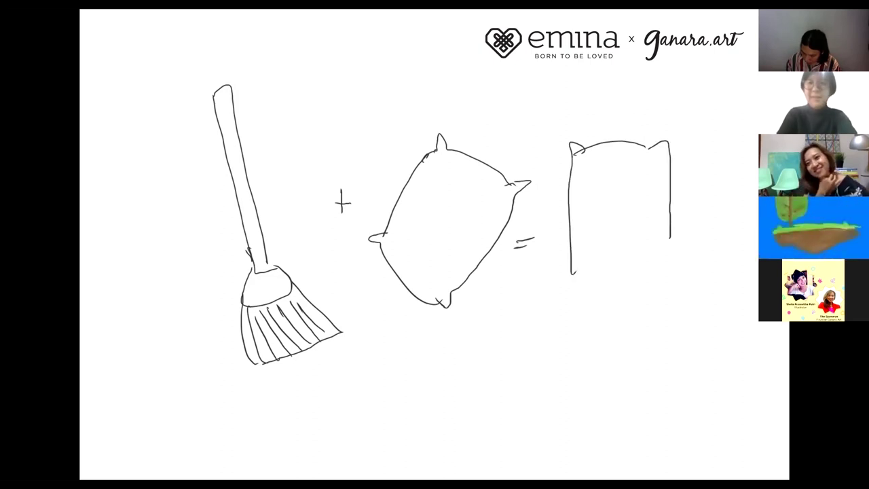
{"action": "mouse_move", "coordinate": [568, 224]}
{"action": "left_mouse_down"}
{"action": "mouse_move", "coordinate": [562, 259]}
{"action": "mouse_move", "coordinate": [599, 292]}
{"action": "left_mouse_up"}
- Add a diagonal broom with bristles held by the pillow, plus a paw, eyes and mouth
{"action": "left_click_drag", "start_coordinate": [706, 210], "coordinate": [714, 224]}
{"action": "mouse_move", "coordinate": [737, 185]}
{"action": "left_mouse_down"}
{"action": "mouse_move", "coordinate": [643, 271]}
{"action": "mouse_move", "coordinate": [624, 258]}
{"action": "mouse_move", "coordinate": [644, 278]}
{"action": "left_mouse_up"}
{"action": "mouse_move", "coordinate": [590, 260]}
{"action": "left_mouse_down"}
{"action": "mouse_move", "coordinate": [543, 277]}
{"action": "mouse_move", "coordinate": [555, 308]}
{"action": "left_mouse_up"}
{"action": "mouse_move", "coordinate": [635, 268]}
{"action": "left_mouse_down"}
{"action": "mouse_move", "coordinate": [572, 322]}
{"action": "mouse_move", "coordinate": [615, 350]}
{"action": "left_mouse_up"}
{"action": "mouse_move", "coordinate": [674, 252]}
{"action": "left_mouse_down"}
{"action": "mouse_move", "coordinate": [680, 302]}
{"action": "mouse_move", "coordinate": [626, 316]}
{"action": "left_mouse_up"}
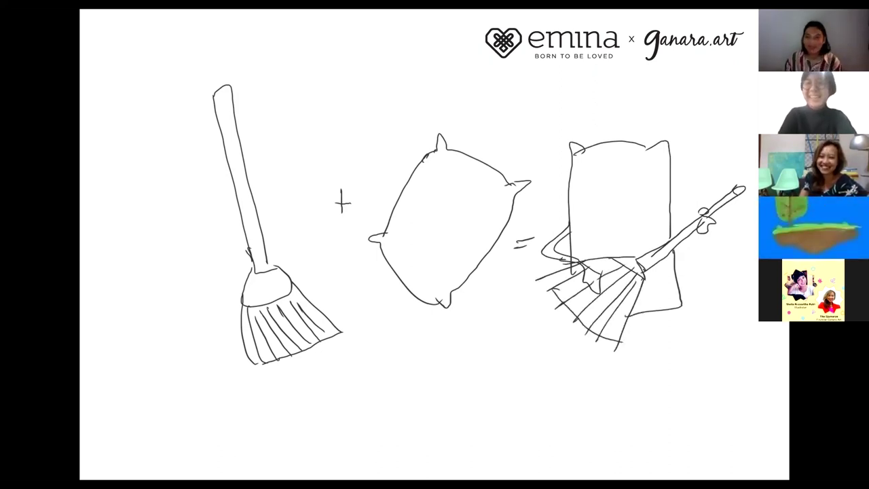
{"action": "left_click_drag", "start_coordinate": [697, 232], "coordinate": [682, 249]}
{"action": "left_click_drag", "start_coordinate": [604, 191], "coordinate": [641, 189]}
{"action": "left_click", "coordinate": [607, 205]}
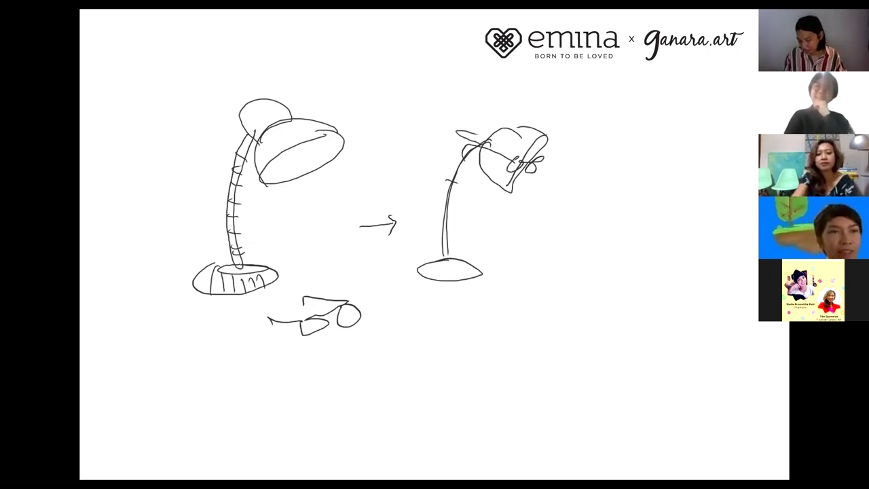
- Redraw the lamp neck and write P before it and X, A, R after it to spell PIXAR
{"action": "mouse_move", "coordinate": [482, 144]}
{"action": "left_mouse_down"}
{"action": "mouse_move", "coordinate": [445, 191]}
{"action": "mouse_move", "coordinate": [429, 195]}
{"action": "mouse_move", "coordinate": [447, 256]}
{"action": "mouse_move", "coordinate": [438, 196]}
{"action": "mouse_move", "coordinate": [402, 210]}
{"action": "mouse_move", "coordinate": [405, 243]}
{"action": "left_mouse_up"}
{"action": "left_click_drag", "start_coordinate": [493, 213], "coordinate": [513, 244]}
{"action": "mouse_move", "coordinate": [513, 211]}
{"action": "left_mouse_down"}
{"action": "mouse_move", "coordinate": [494, 246]}
{"action": "mouse_move", "coordinate": [553, 239]}
{"action": "mouse_move", "coordinate": [565, 217]}
{"action": "left_mouse_up"}
{"action": "mouse_move", "coordinate": [581, 234]}
{"action": "left_mouse_down"}
{"action": "mouse_move", "coordinate": [604, 198]}
{"action": "mouse_move", "coordinate": [622, 219]}
{"action": "left_mouse_up"}
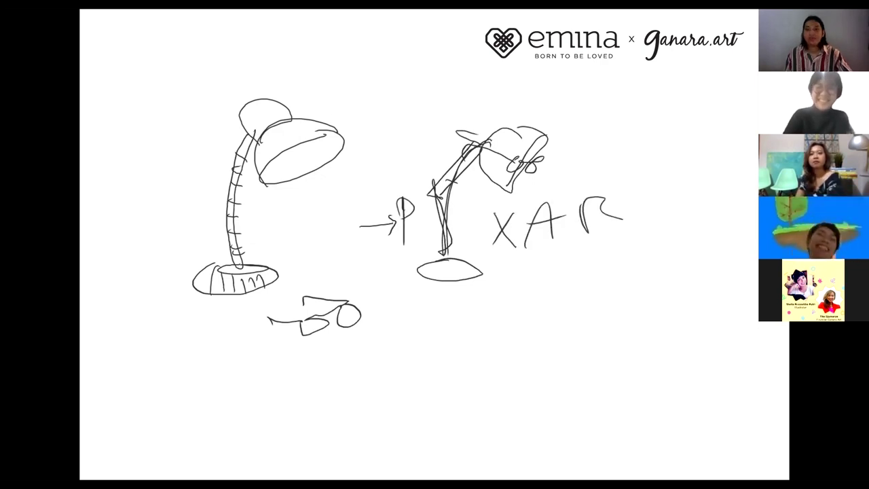